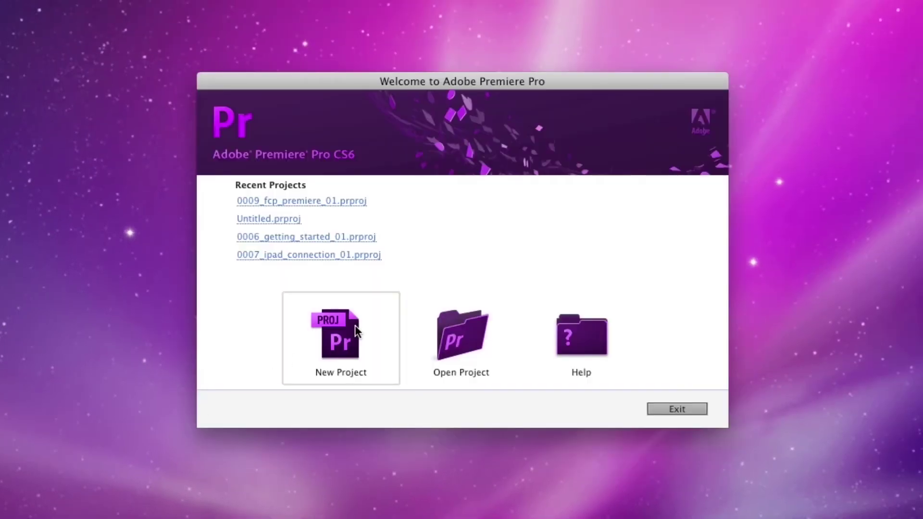
# In Audio Hardware preferences, set Default Device to ONE and Buffer Size to 128.
pyautogui.click(355, 326)
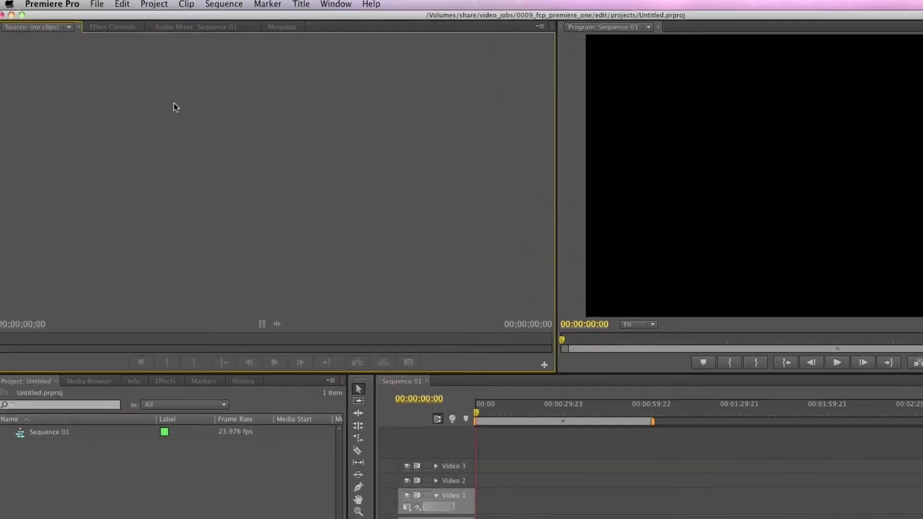
pyautogui.click(78, 9)
pyautogui.moveTo(66, 44)
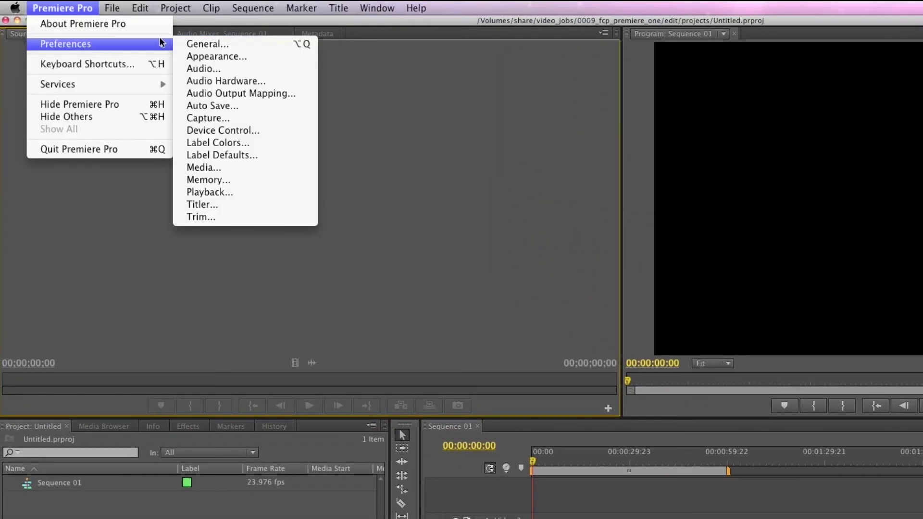
pyautogui.click(225, 80)
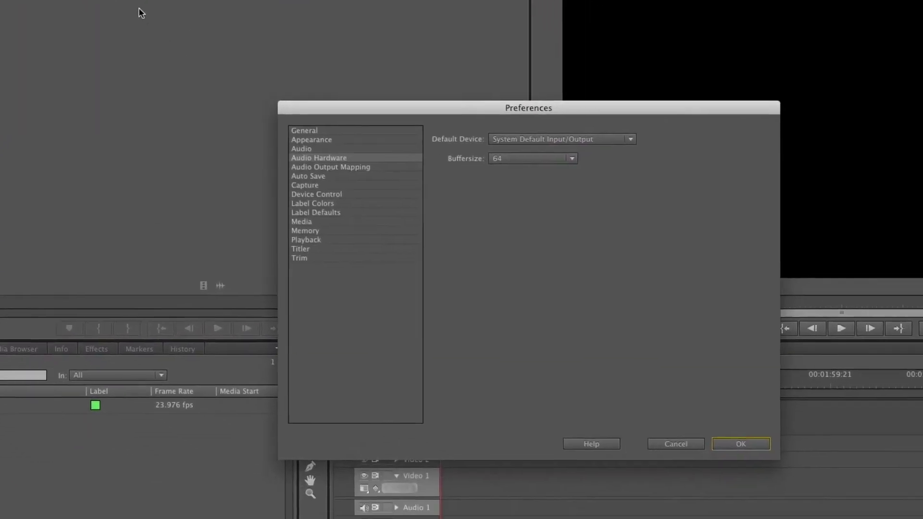
pyautogui.click(574, 118)
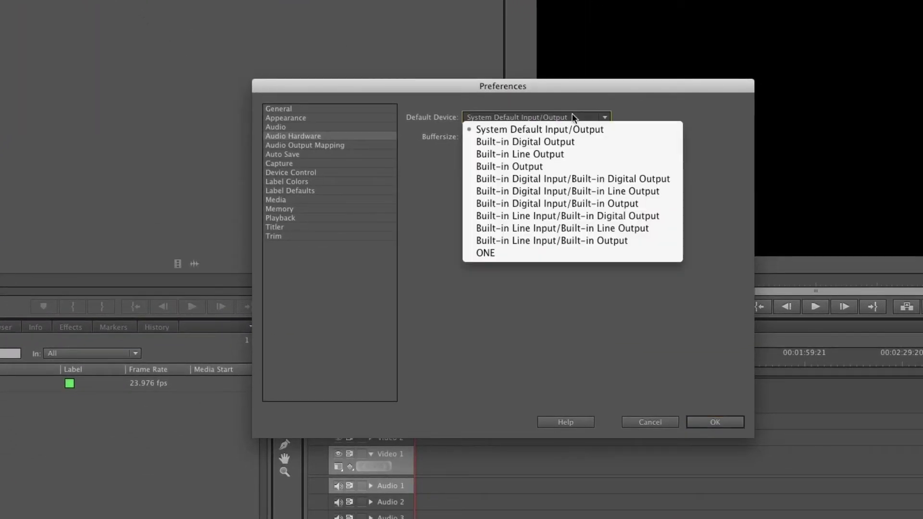
pyautogui.click(554, 256)
pyautogui.click(546, 137)
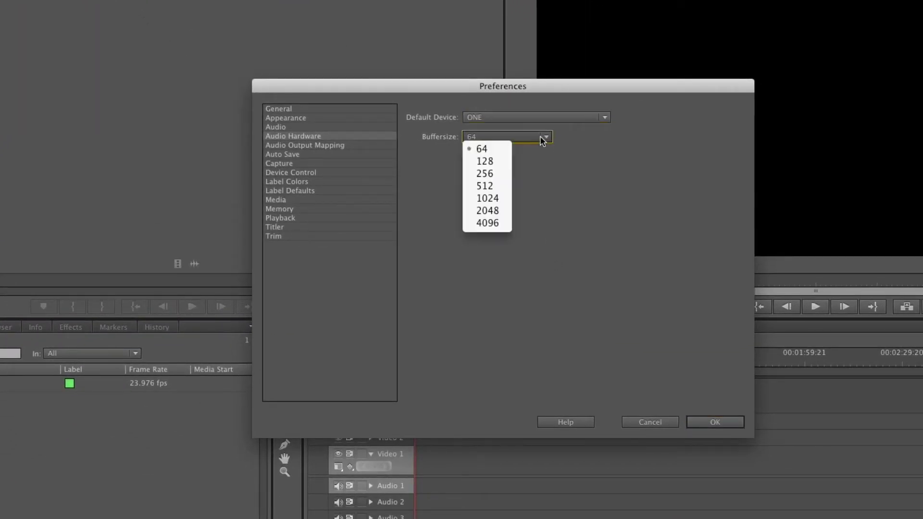
pyautogui.click(506, 162)
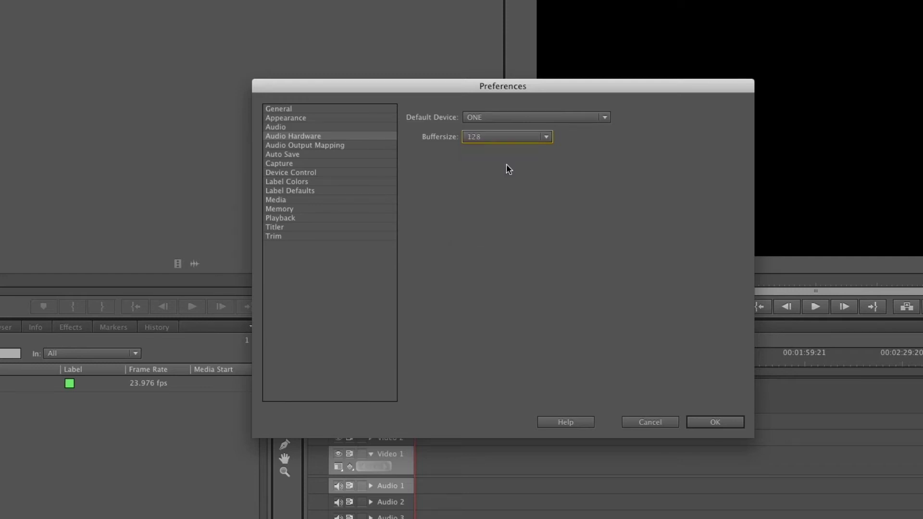
pyautogui.click(721, 423)
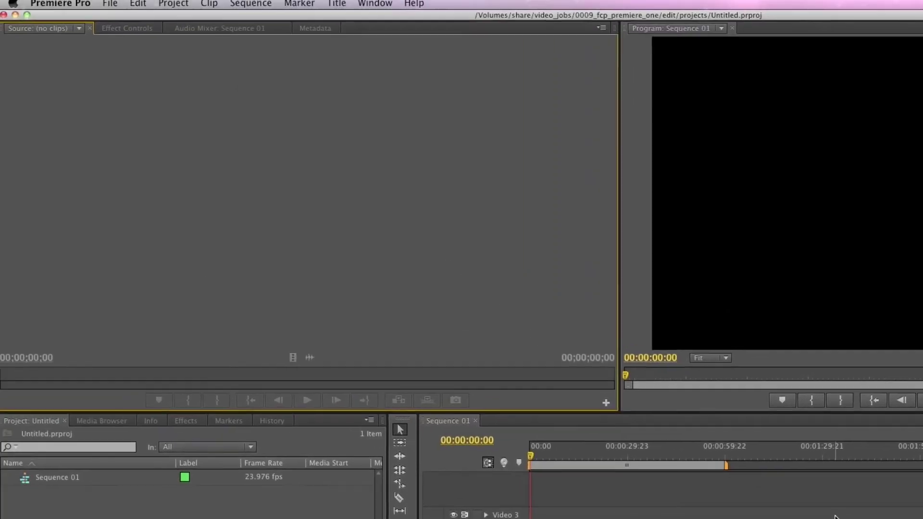
# Set Audio Output Mapping to map output for ONE, then launch Apogee Maestro 2.
pyautogui.click(85, 6)
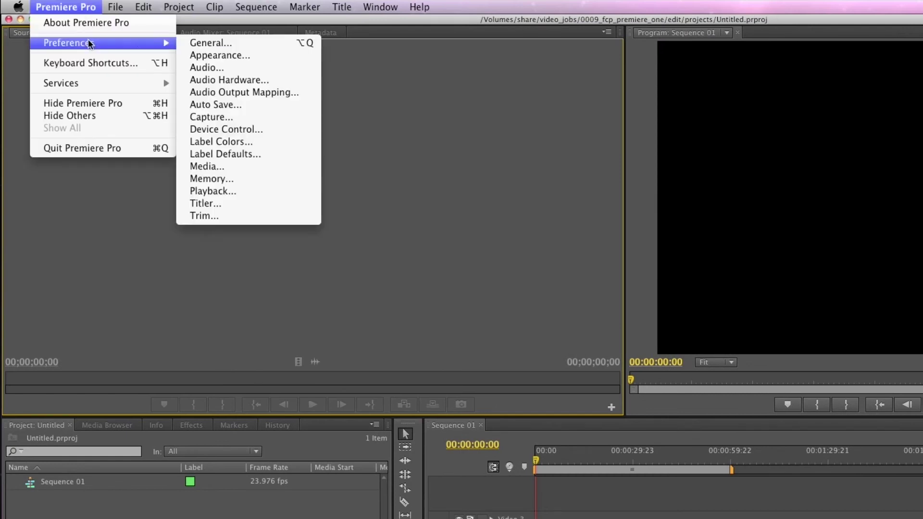
pyautogui.click(252, 93)
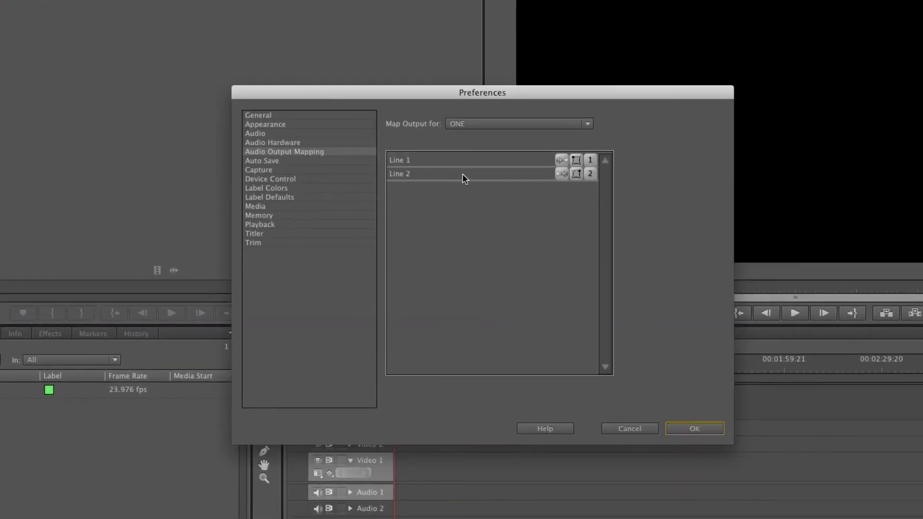
pyautogui.click(582, 125)
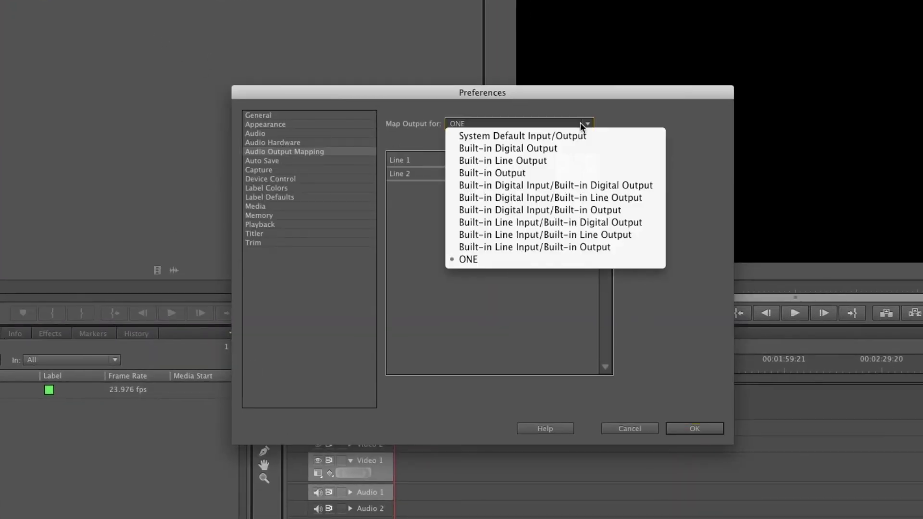
pyautogui.click(556, 262)
pyautogui.click(711, 429)
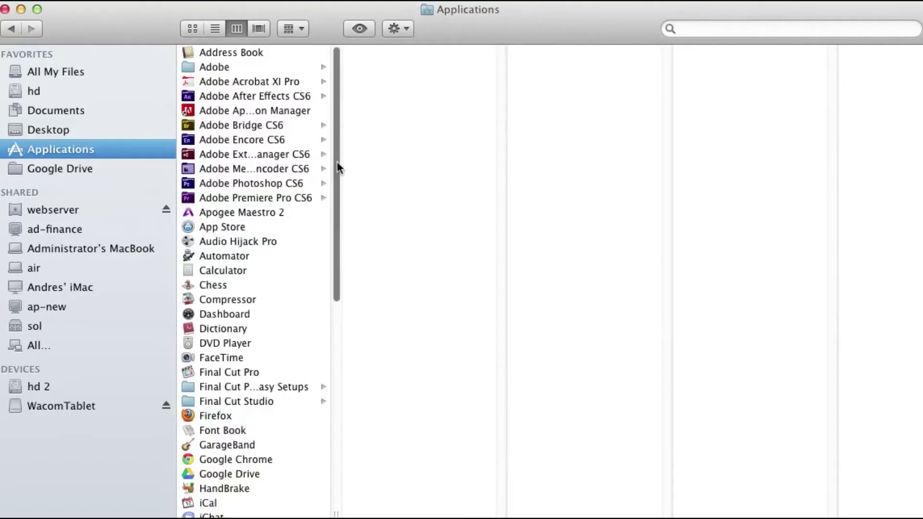
pyautogui.click(303, 207)
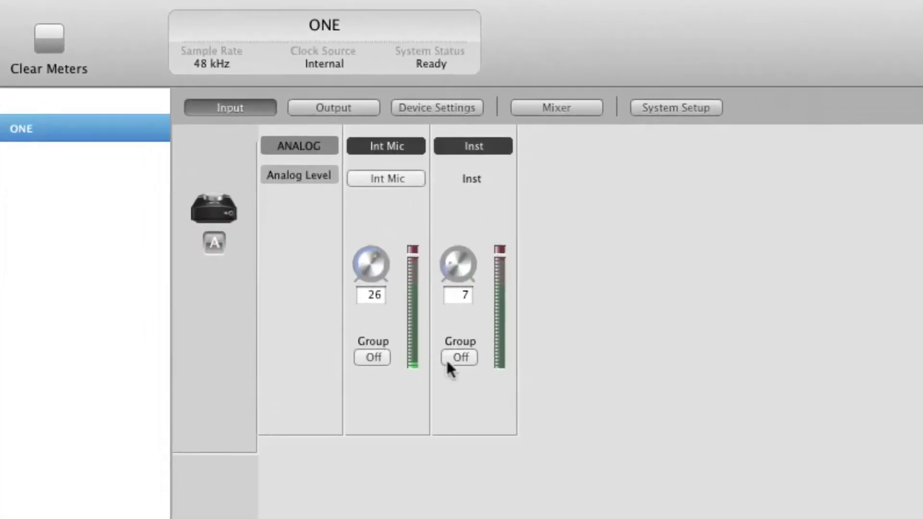
pyautogui.click(390, 178)
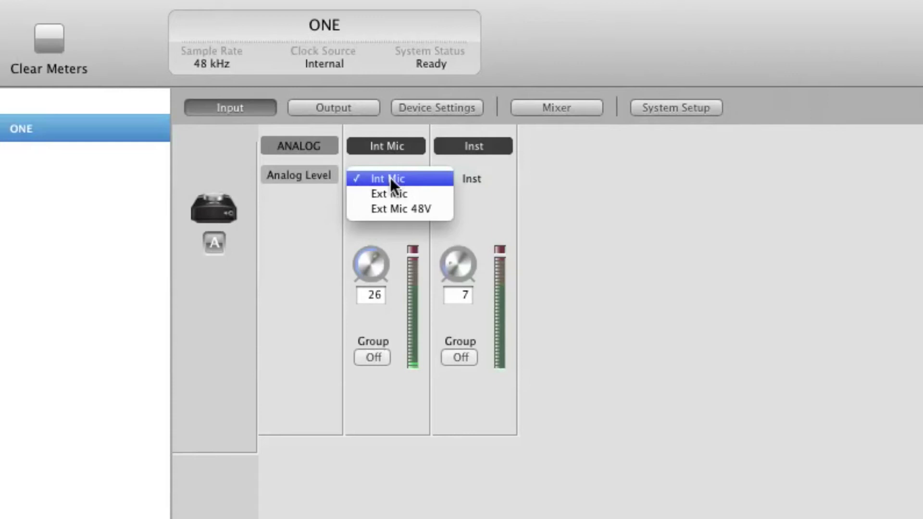
pyautogui.click(390, 177)
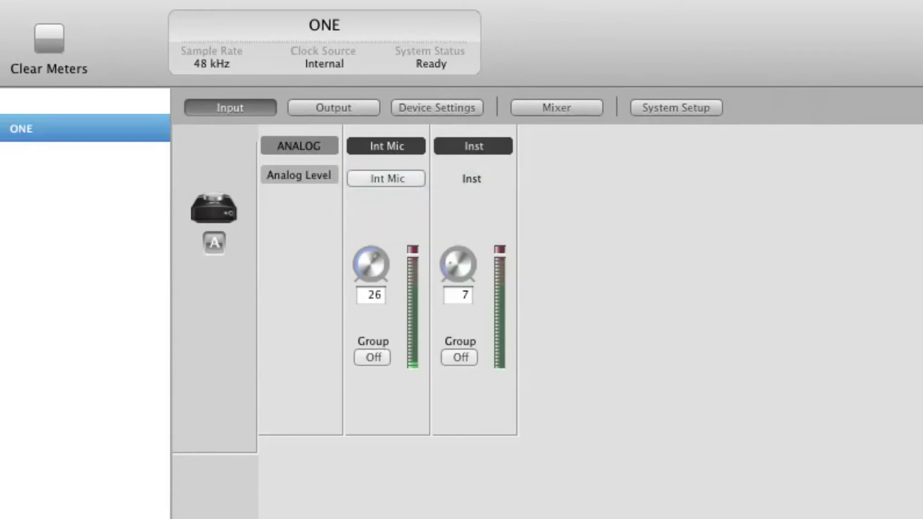
pyautogui.click(400, 178)
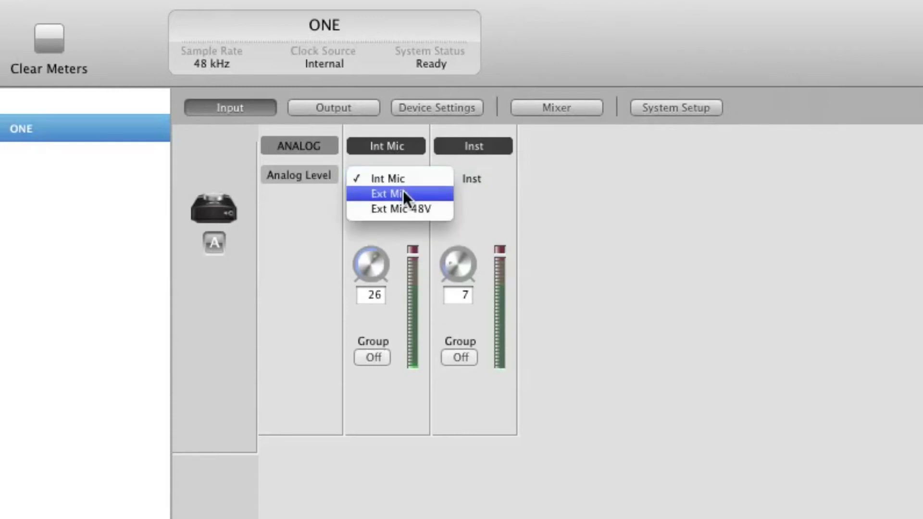
pyautogui.click(404, 194)
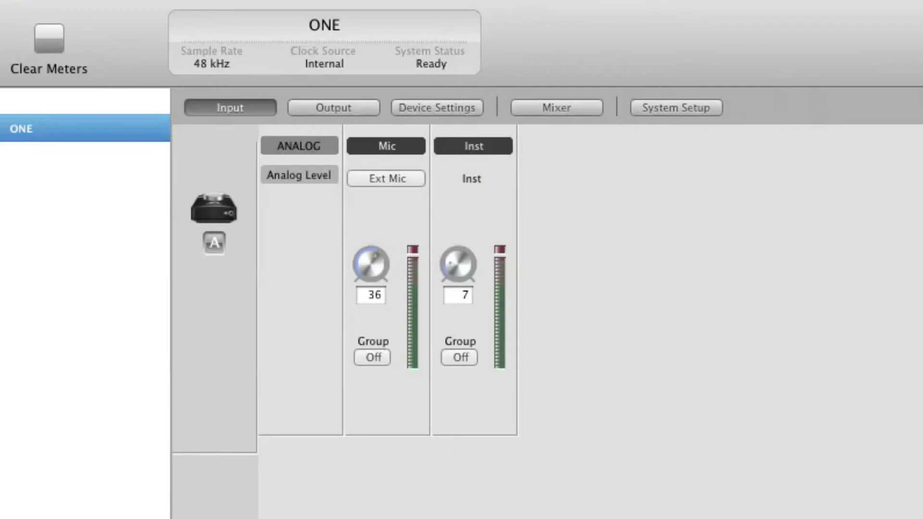
pyautogui.click(404, 179)
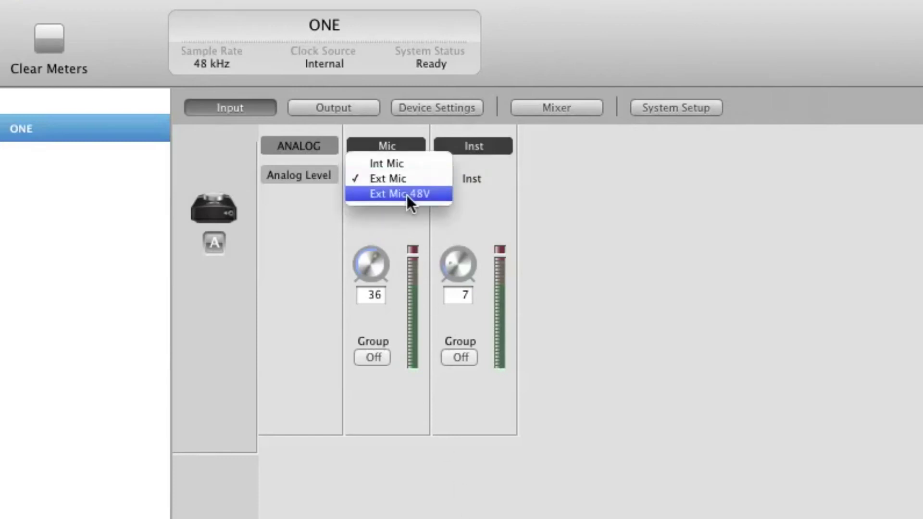
pyautogui.click(407, 195)
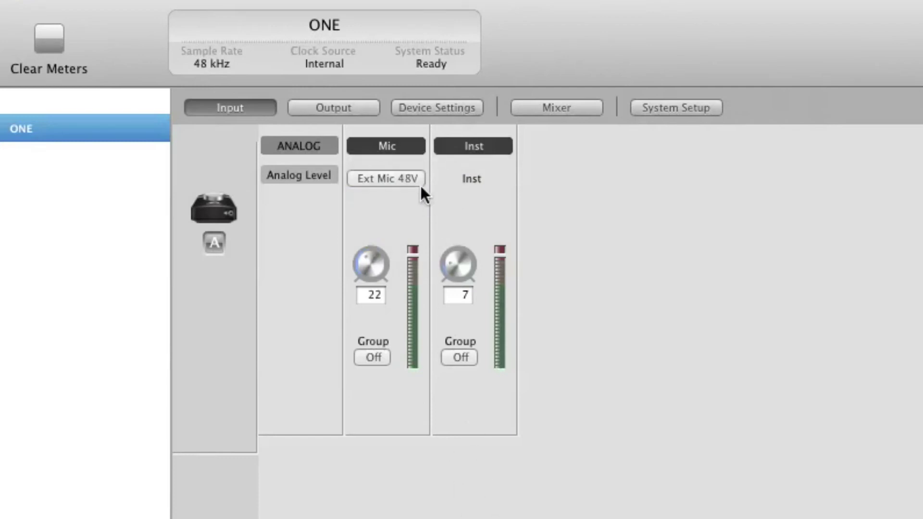
pyautogui.click(416, 180)
pyautogui.click(416, 149)
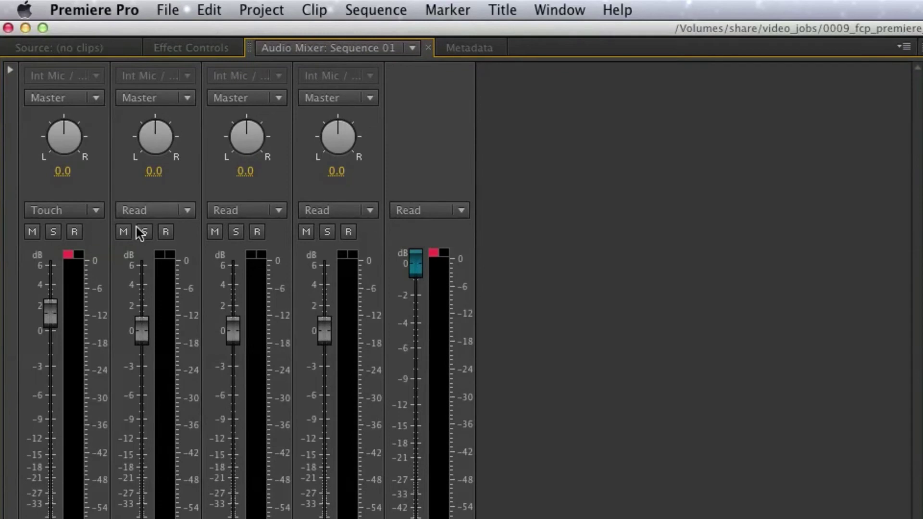
# Record-enable Audio 1 in the Audio Mixer, with Int Mic as its input.
pyautogui.click(75, 232)
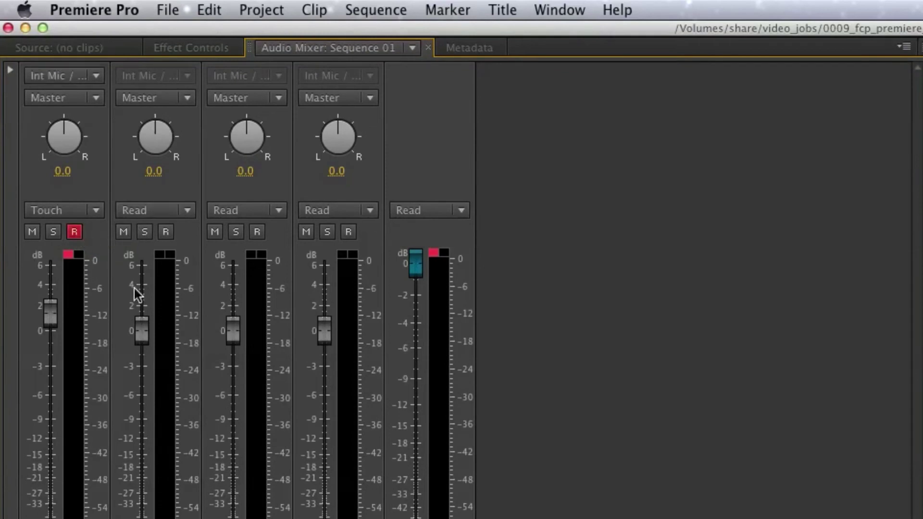